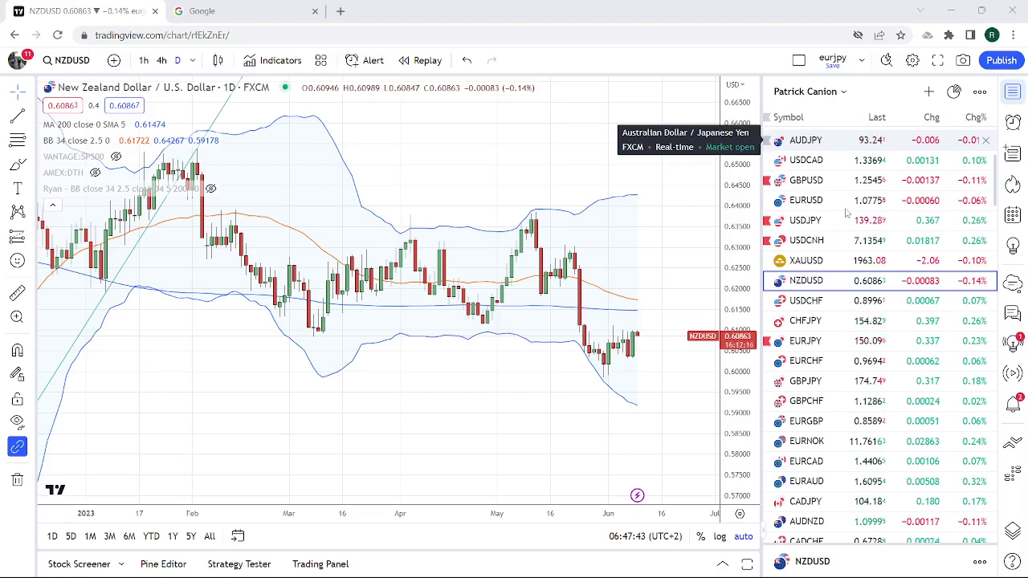
Load the AUDNZD daily chart from the watchlist, then switch back to NZDUSD.
{"action": "left_click", "coordinate": [811, 532]}
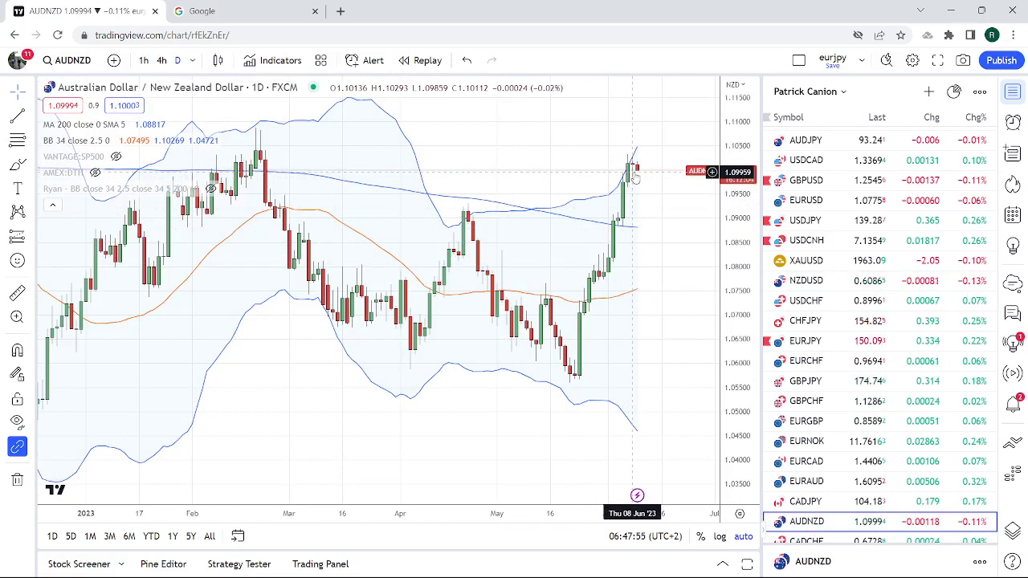
{"action": "left_click", "coordinate": [820, 280]}
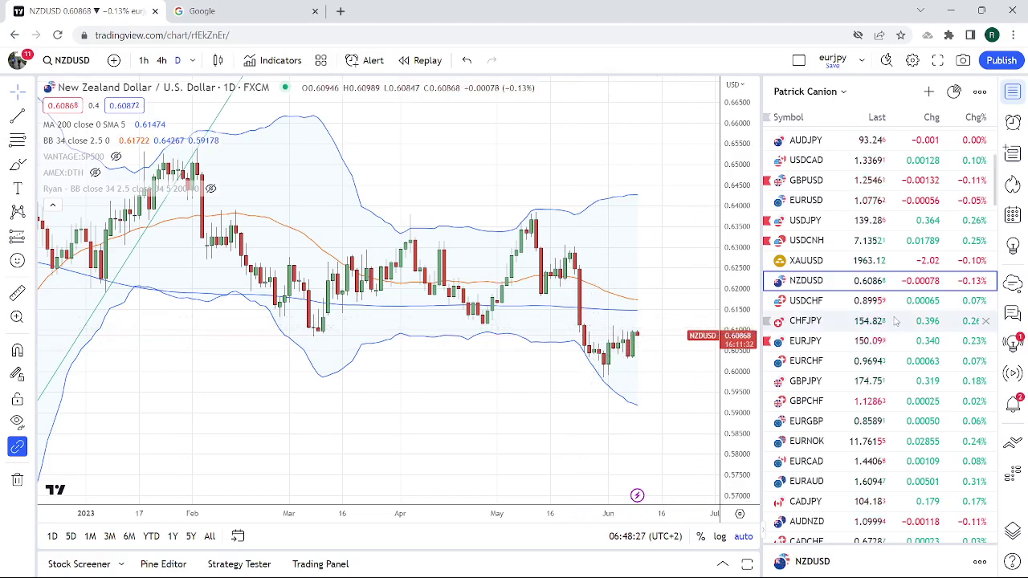
Scroll the watchlist back up to the top.
{"action": "scroll", "coordinate": [895, 321], "scroll_direction": "up", "scroll_amount": 5}
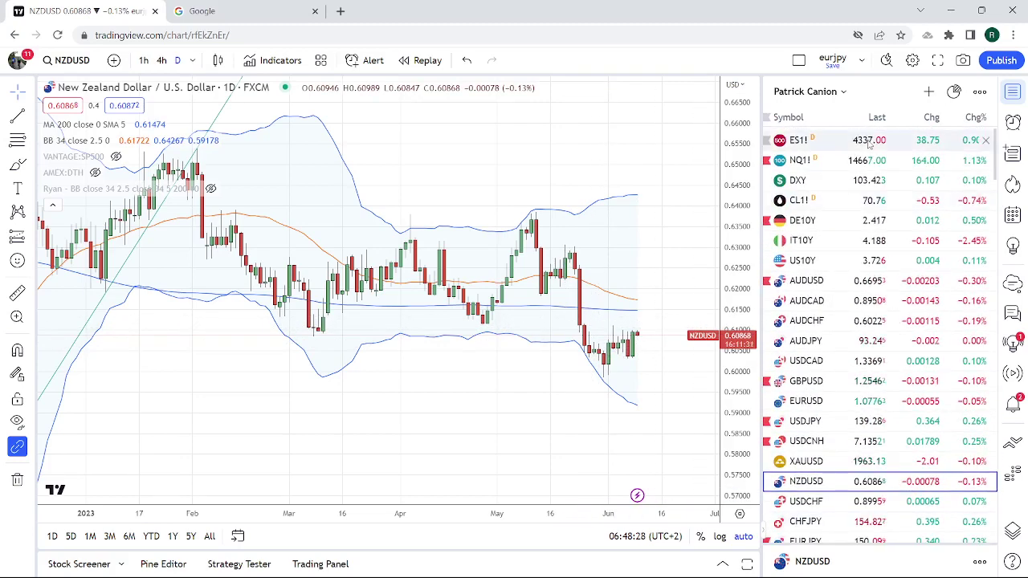
Review the ES1! S&P 500 futures daily chart, then load the EURCHF daily chart.
{"action": "left_click", "coordinate": [868, 141]}
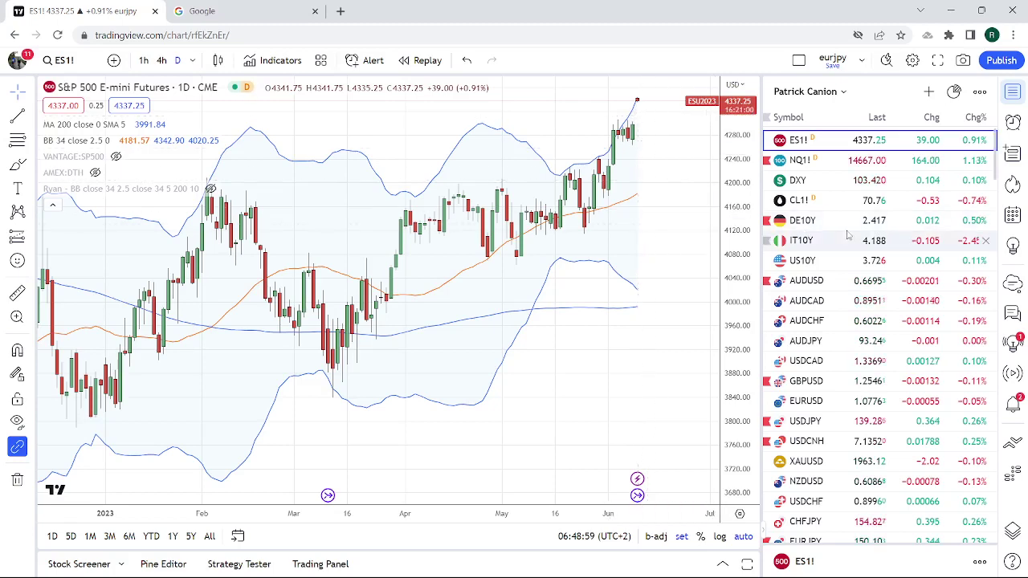
{"action": "scroll", "coordinate": [848, 234], "scroll_direction": "down", "scroll_amount": 2}
{"action": "scroll", "coordinate": [847, 234], "scroll_direction": "down", "scroll_amount": 1}
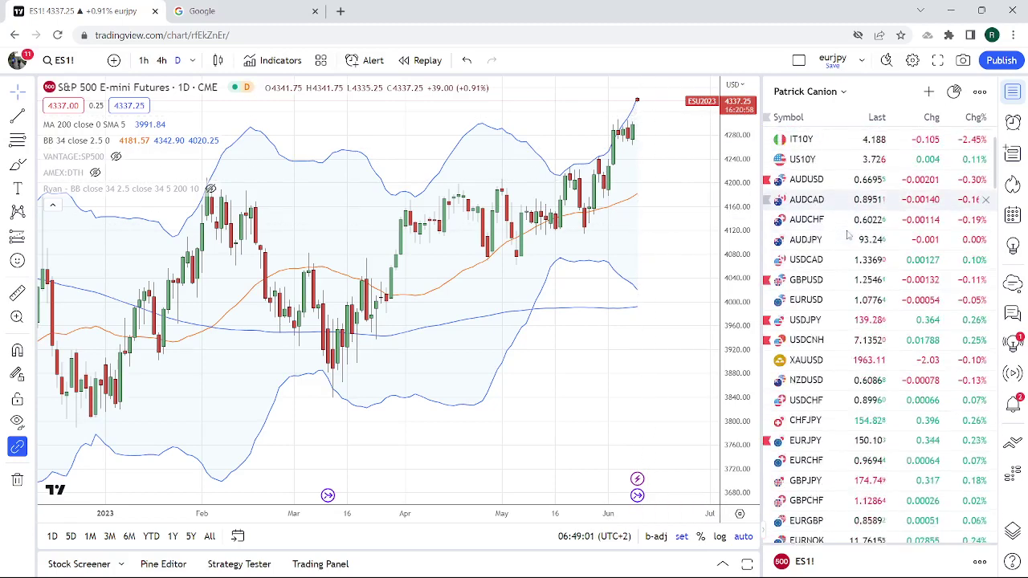
{"action": "scroll", "coordinate": [847, 234], "scroll_direction": "down", "scroll_amount": 1}
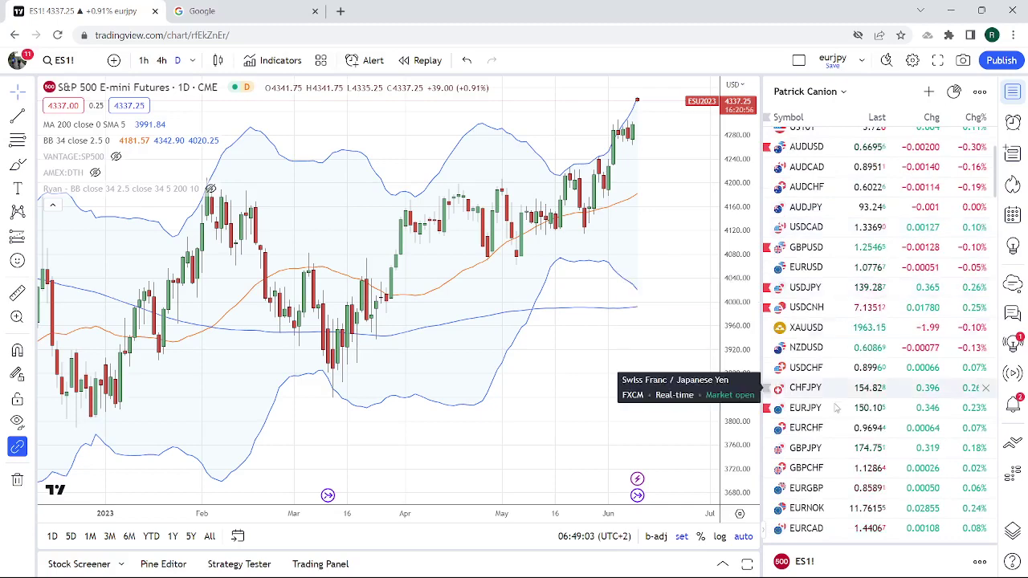
{"action": "left_click", "coordinate": [815, 430]}
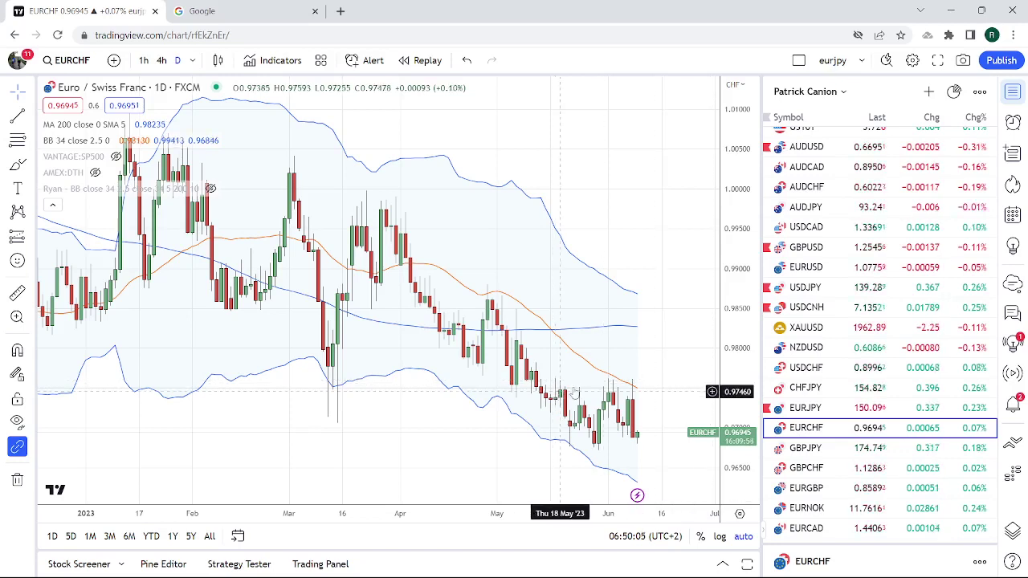
Move on from EURCHF to the EURJPY daily chart.
{"action": "scroll", "coordinate": [911, 353], "scroll_direction": "up", "scroll_amount": 2}
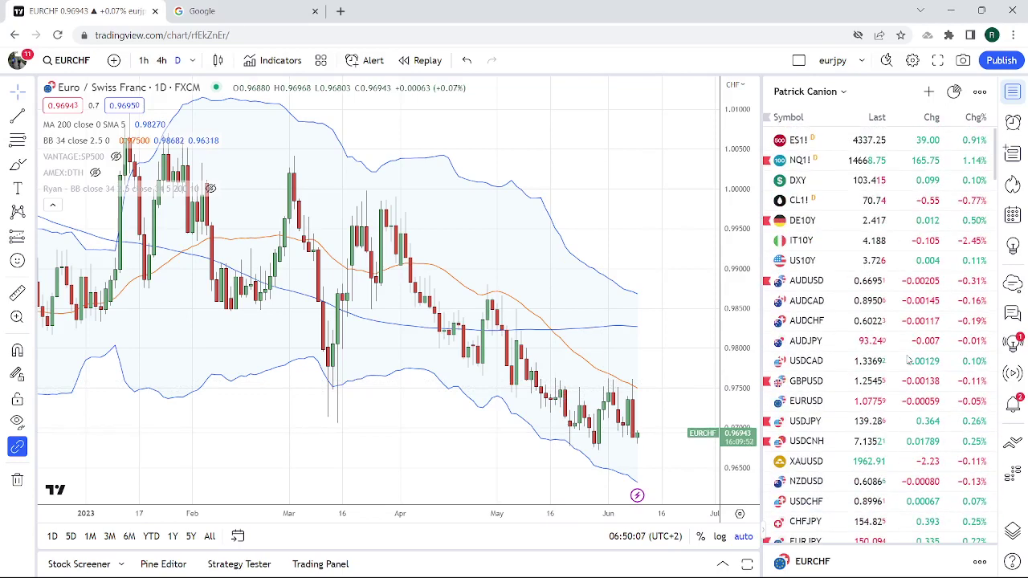
{"action": "scroll", "coordinate": [911, 353], "scroll_direction": "down", "scroll_amount": 2}
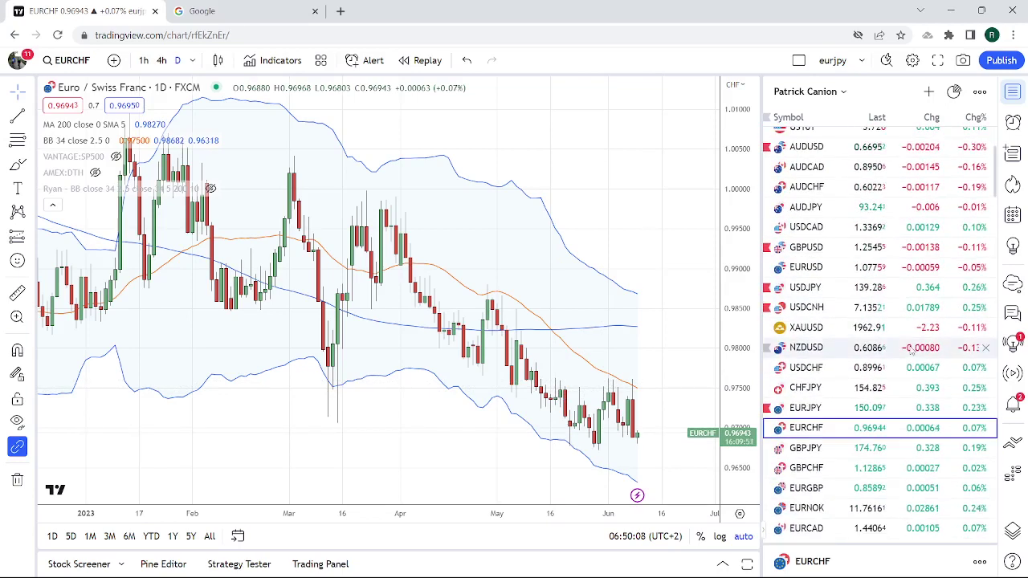
{"action": "left_click", "coordinate": [807, 408]}
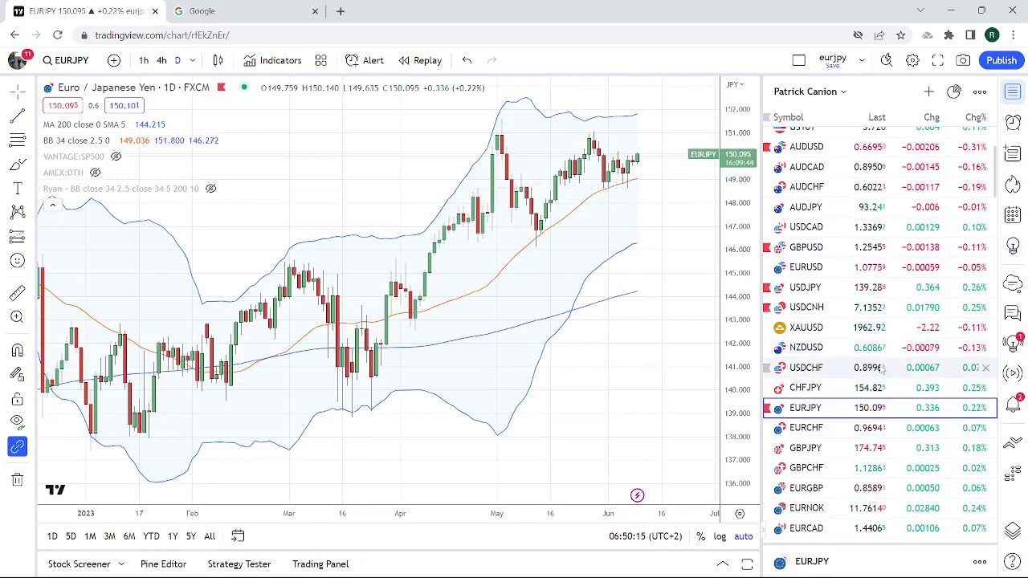
Load the GBPJPY daily chart and browse up and down the watchlist.
{"action": "left_click", "coordinate": [841, 451]}
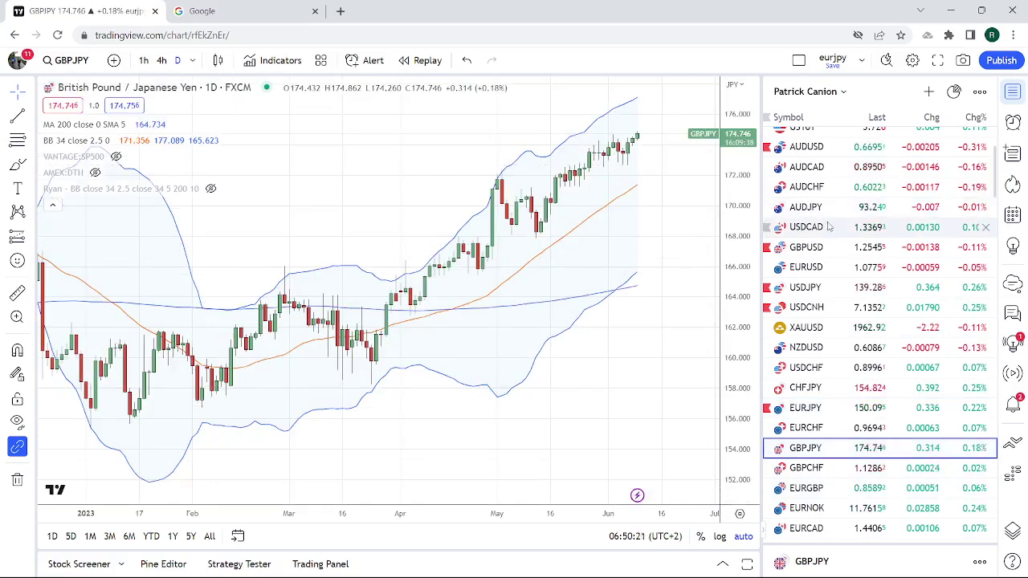
{"action": "scroll", "coordinate": [829, 228], "scroll_direction": "down", "scroll_amount": 1}
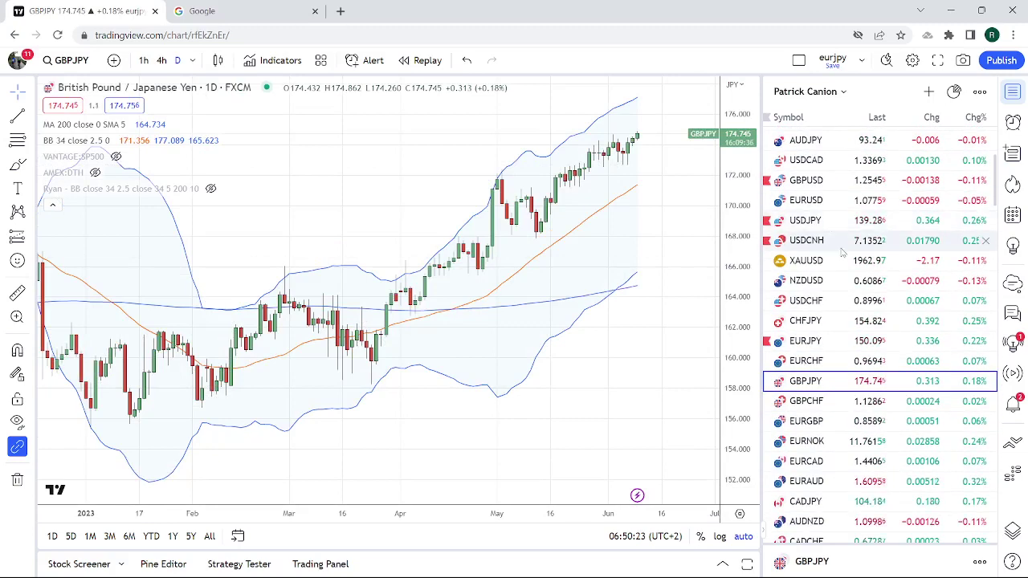
{"action": "scroll", "coordinate": [851, 270], "scroll_direction": "up", "scroll_amount": 2}
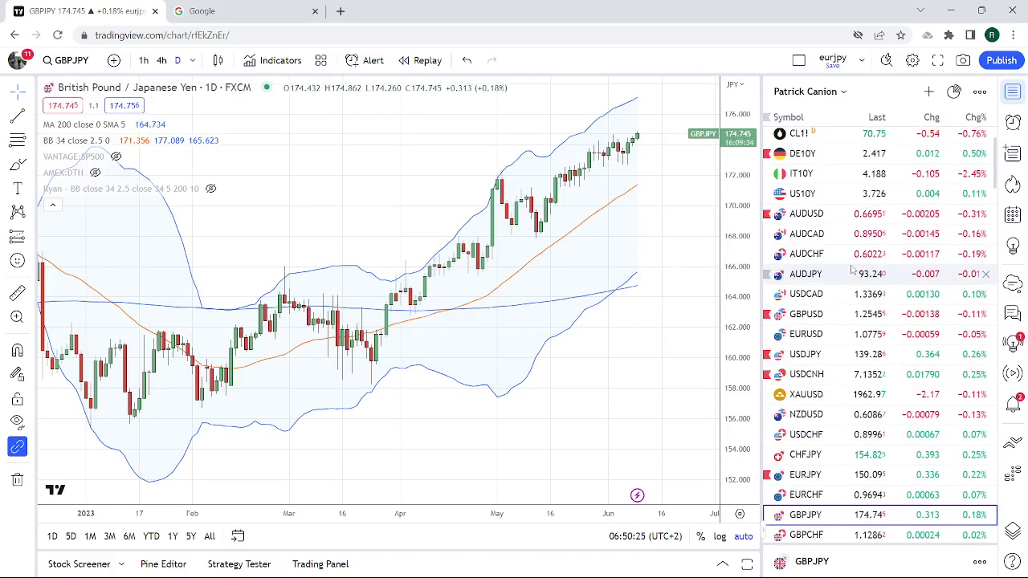
{"action": "scroll", "coordinate": [851, 270], "scroll_direction": "down", "scroll_amount": 1}
{"action": "scroll", "coordinate": [851, 270], "scroll_direction": "down", "scroll_amount": 1}
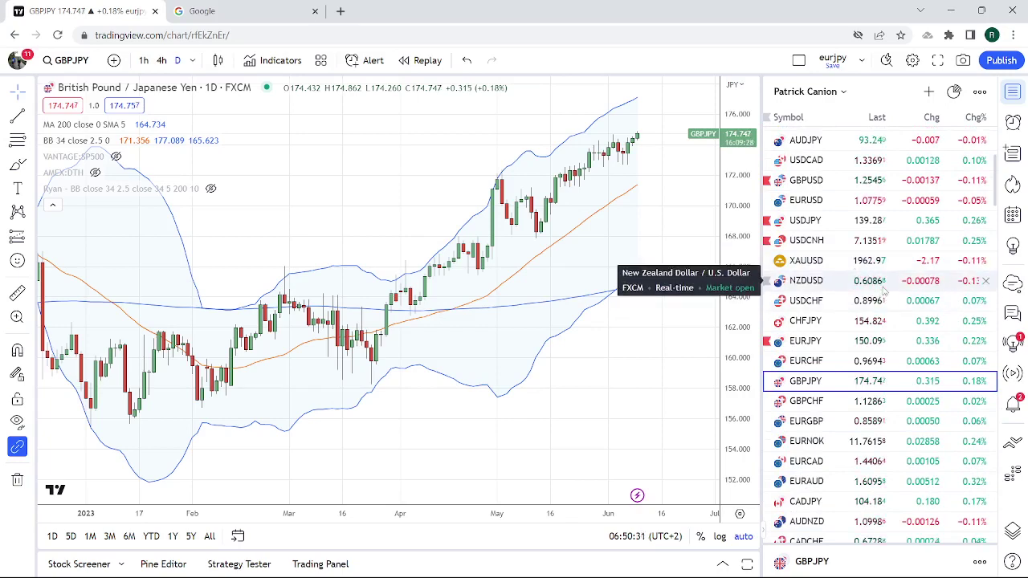
{"action": "scroll", "coordinate": [883, 293], "scroll_direction": "up", "scroll_amount": 2}
{"action": "scroll", "coordinate": [884, 294], "scroll_direction": "down", "scroll_amount": 1}
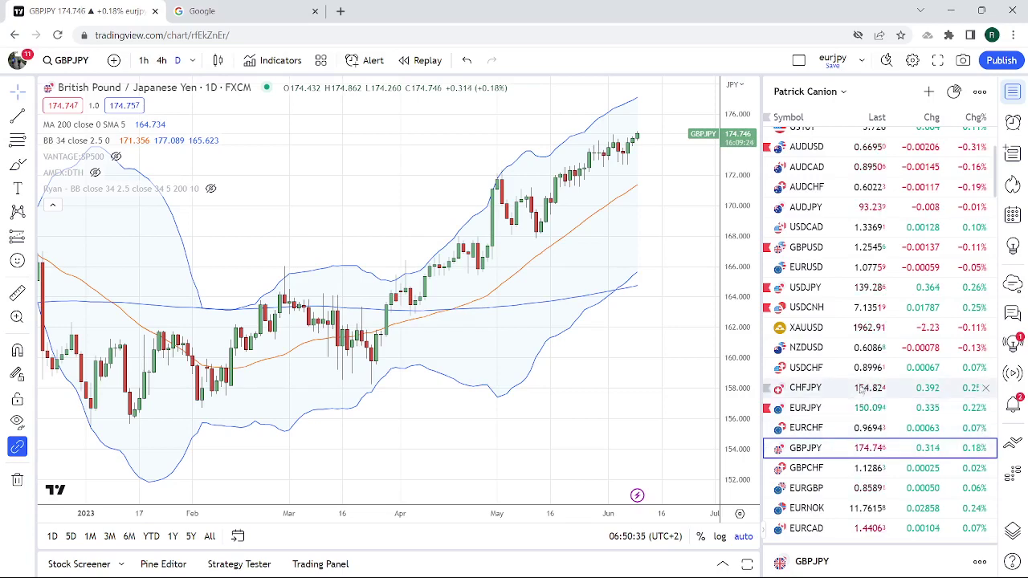
{"action": "scroll", "coordinate": [859, 401], "scroll_direction": "down", "scroll_amount": 3}
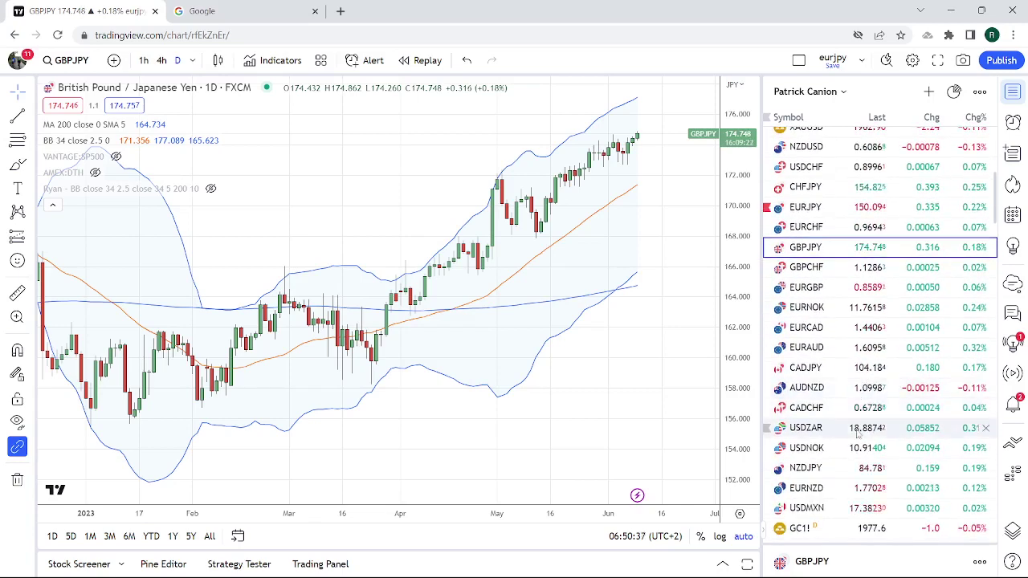
{"action": "scroll", "coordinate": [872, 431], "scroll_direction": "up", "scroll_amount": 5}
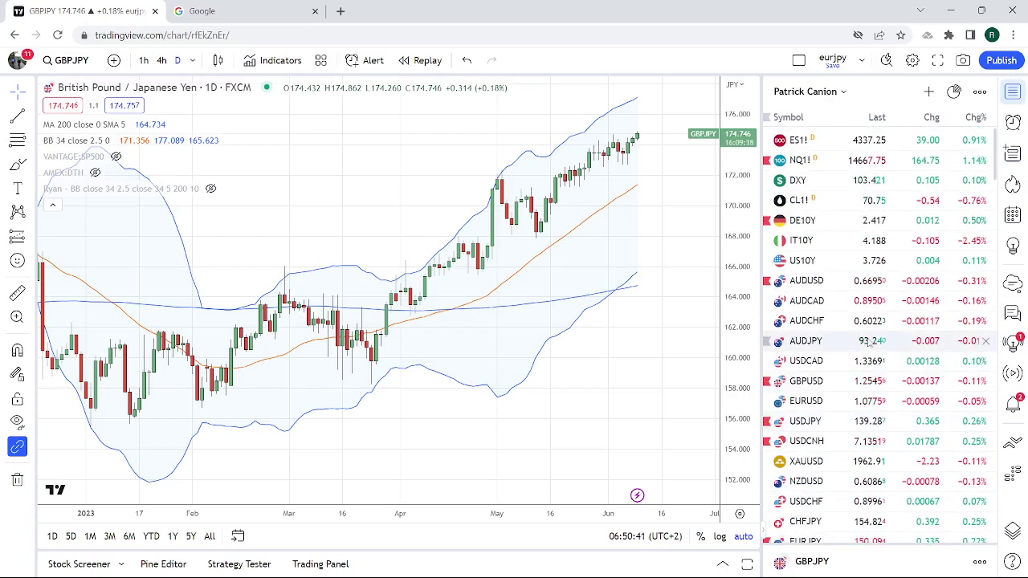
{"action": "scroll", "coordinate": [871, 341], "scroll_direction": "down", "scroll_amount": 3}
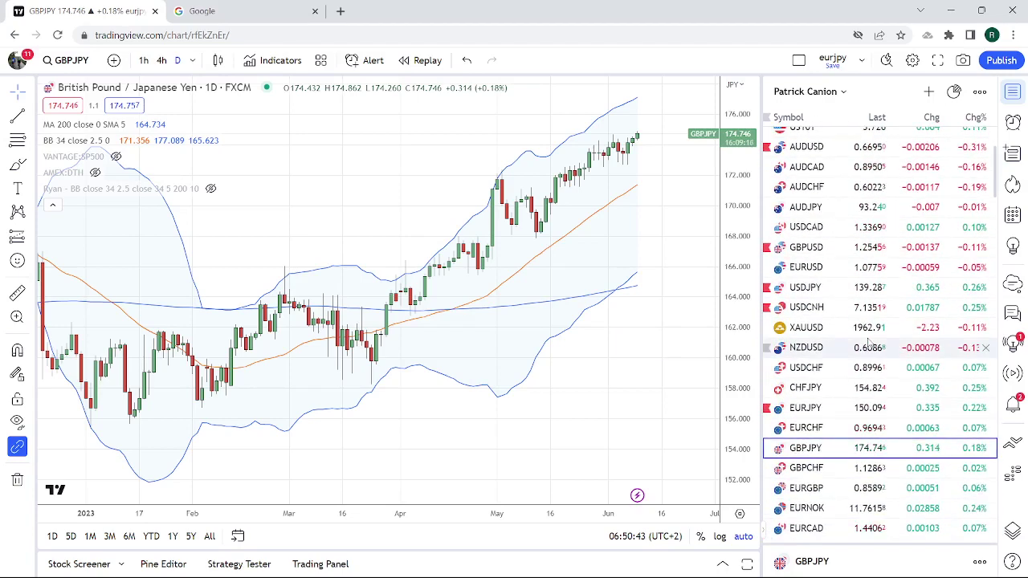
{"action": "scroll", "coordinate": [870, 344], "scroll_direction": "down", "scroll_amount": 5}
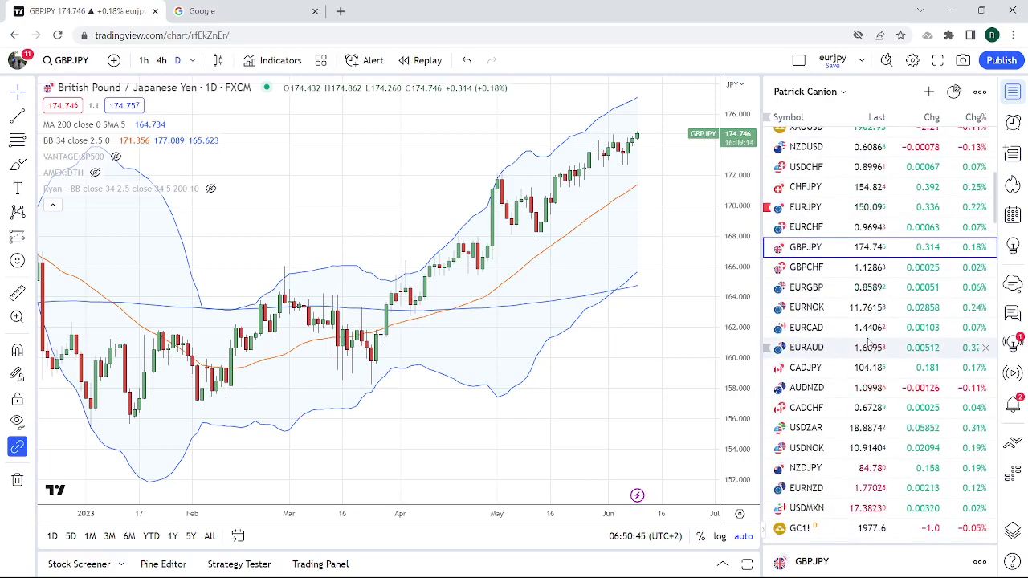
{"action": "scroll", "coordinate": [870, 344], "scroll_direction": "up", "scroll_amount": 3}
{"action": "scroll", "coordinate": [872, 321], "scroll_direction": "up", "scroll_amount": 3}
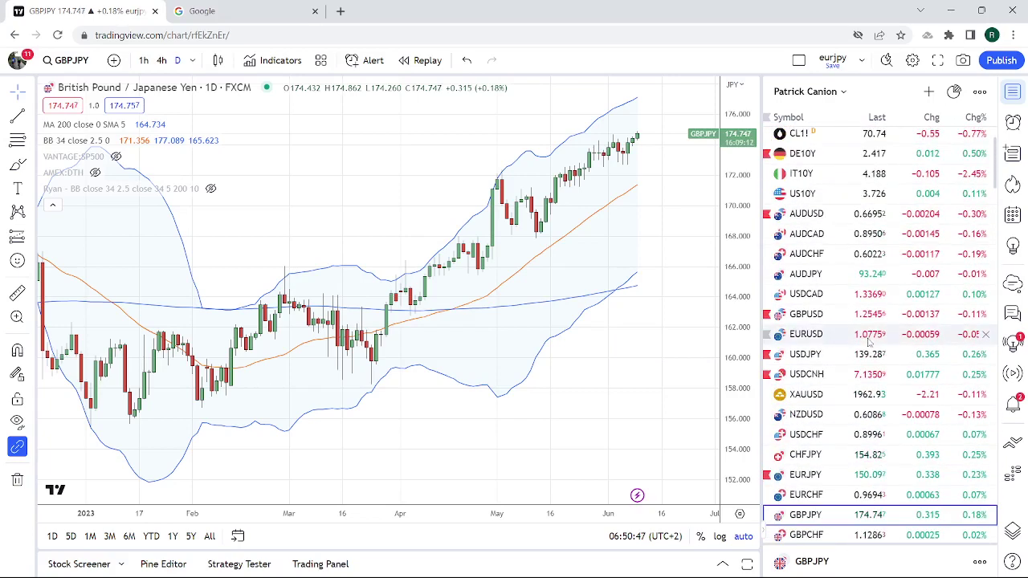
Step through the US10Y yield and XAUUSD gold charts, ending on EURCAD daily.
{"action": "left_click", "coordinate": [874, 193]}
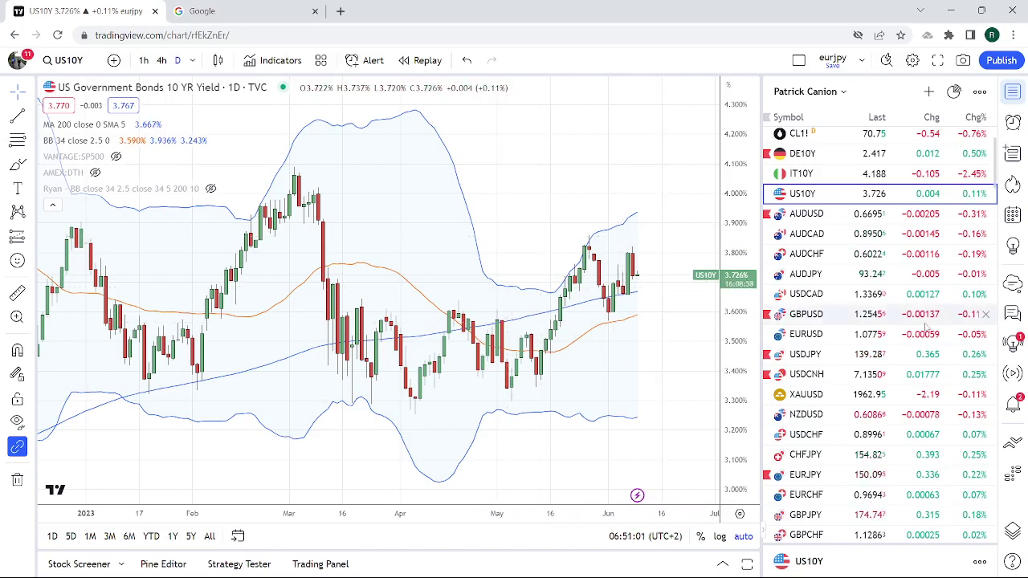
{"action": "scroll", "coordinate": [915, 326], "scroll_direction": "down", "scroll_amount": 2}
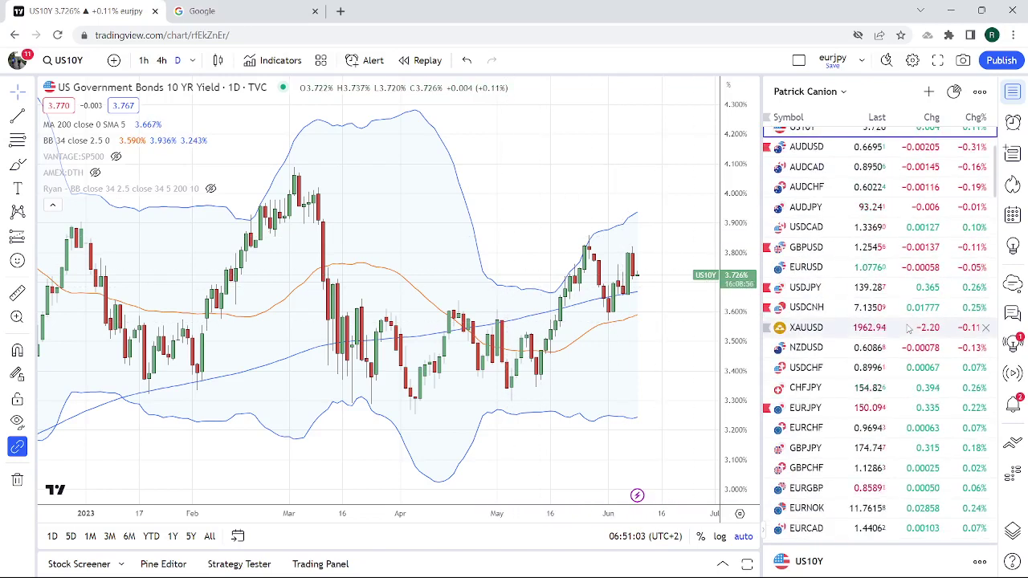
{"action": "left_click", "coordinate": [883, 328]}
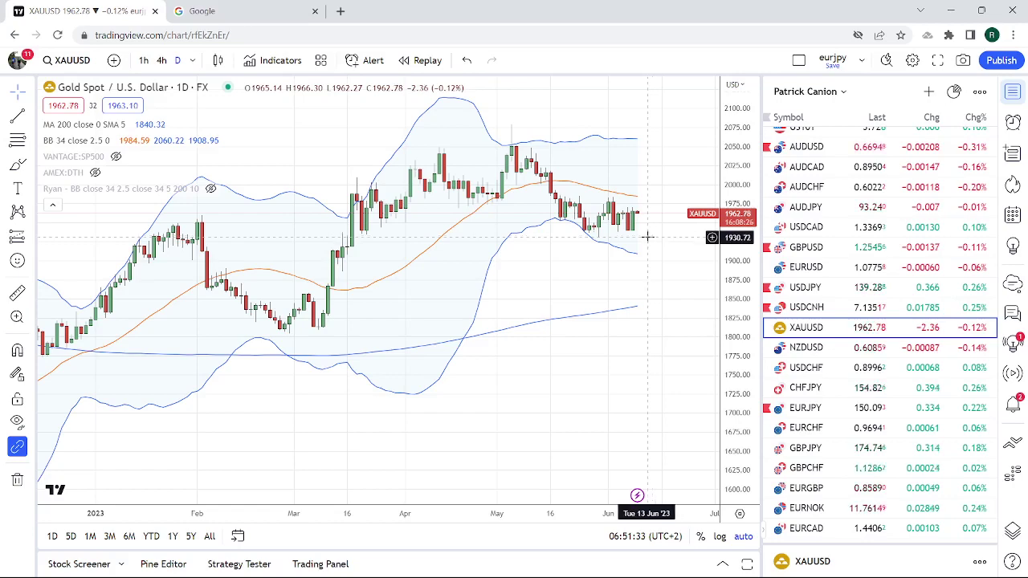
{"action": "scroll", "coordinate": [875, 293], "scroll_direction": "down", "scroll_amount": 5}
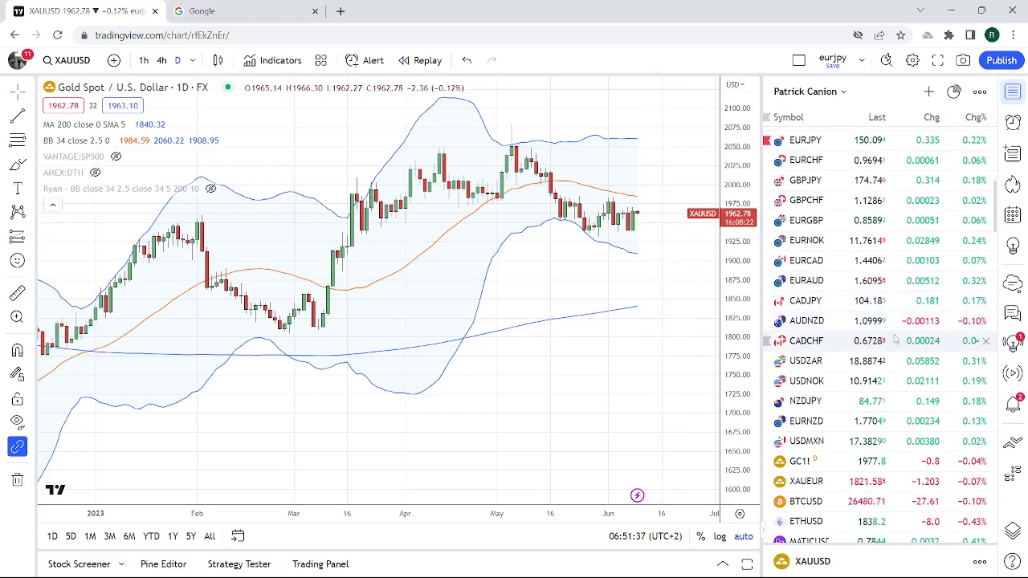
{"action": "left_click", "coordinate": [867, 260]}
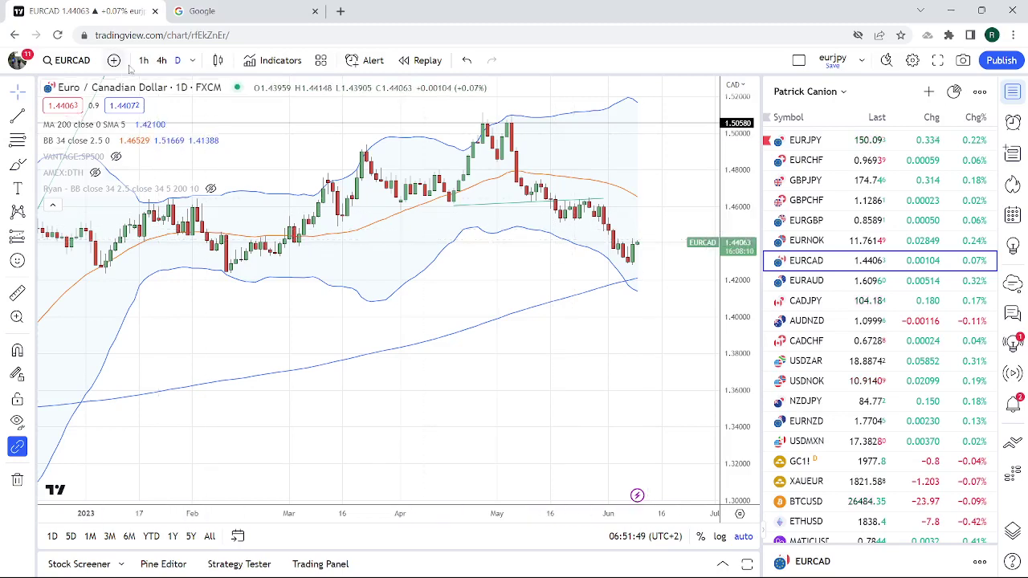
Switch EURCAD to 4-hour candles, then load the USDCAD chart.
{"action": "left_click", "coordinate": [164, 61]}
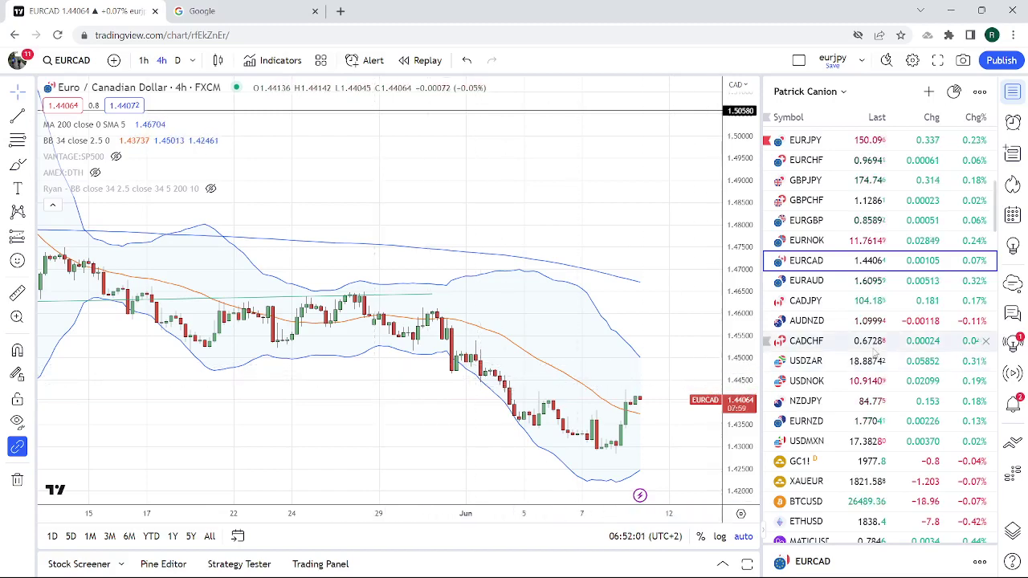
{"action": "scroll", "coordinate": [869, 341], "scroll_direction": "down", "scroll_amount": 1}
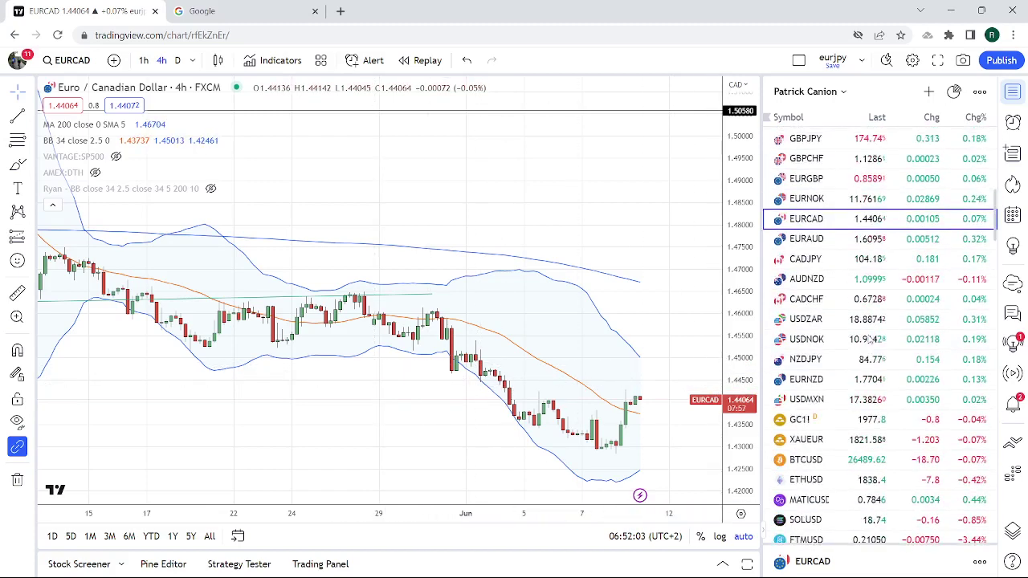
{"action": "scroll", "coordinate": [868, 341], "scroll_direction": "up", "scroll_amount": 3}
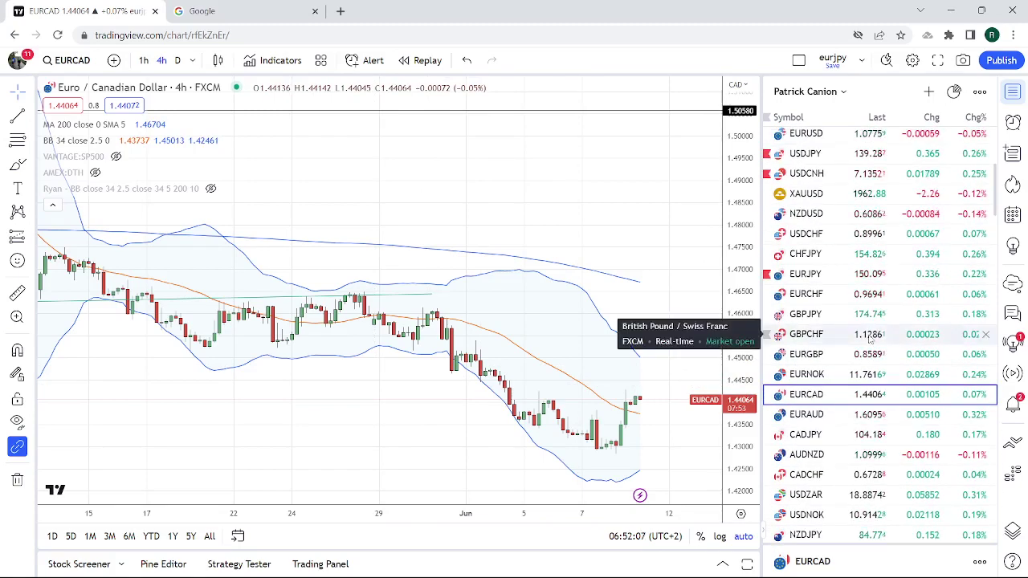
{"action": "scroll", "coordinate": [869, 341], "scroll_direction": "up", "scroll_amount": 1}
{"action": "scroll", "coordinate": [871, 339], "scroll_direction": "down", "scroll_amount": 1}
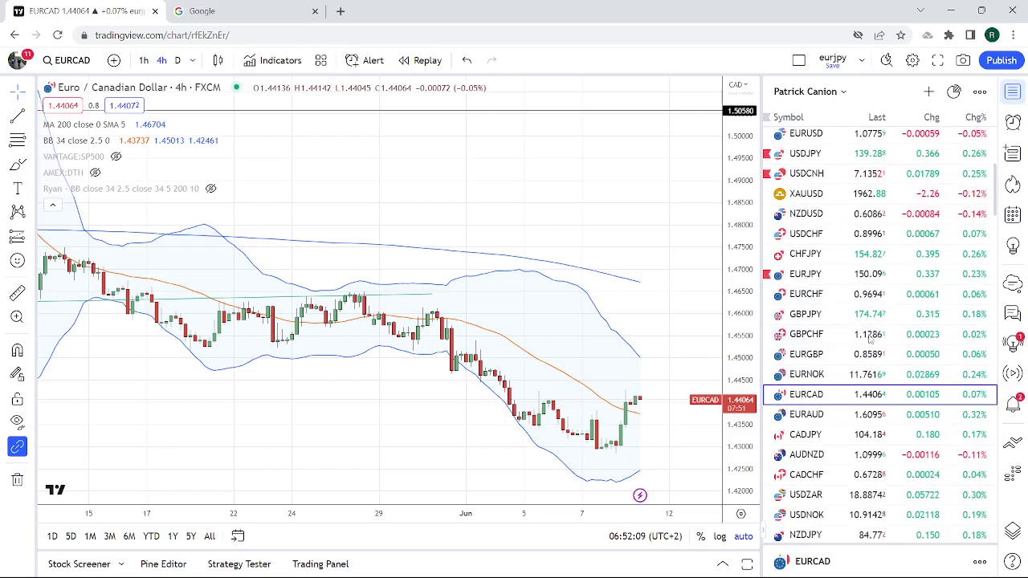
{"action": "scroll", "coordinate": [869, 340], "scroll_direction": "up", "scroll_amount": 3}
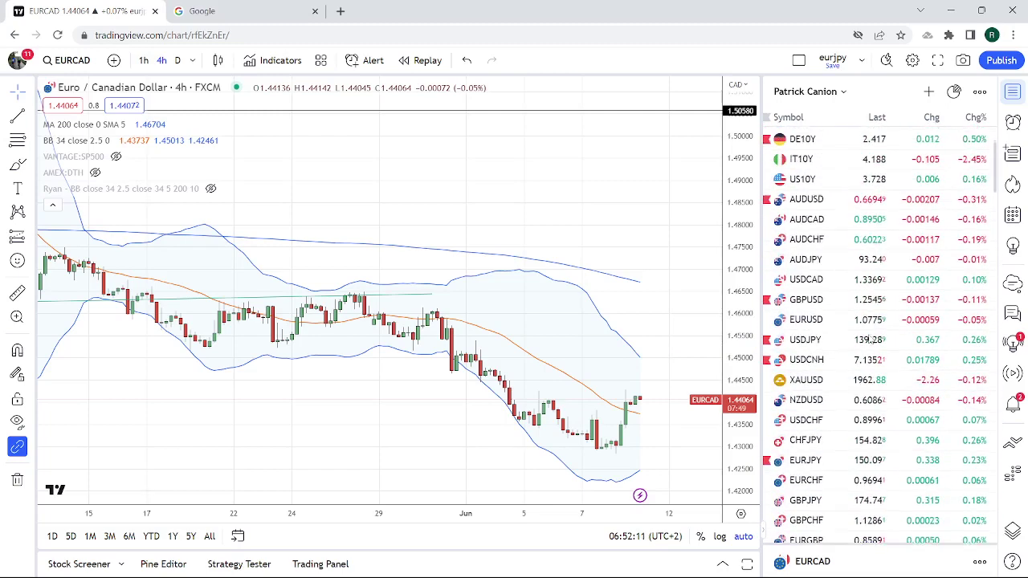
{"action": "left_click", "coordinate": [814, 295]}
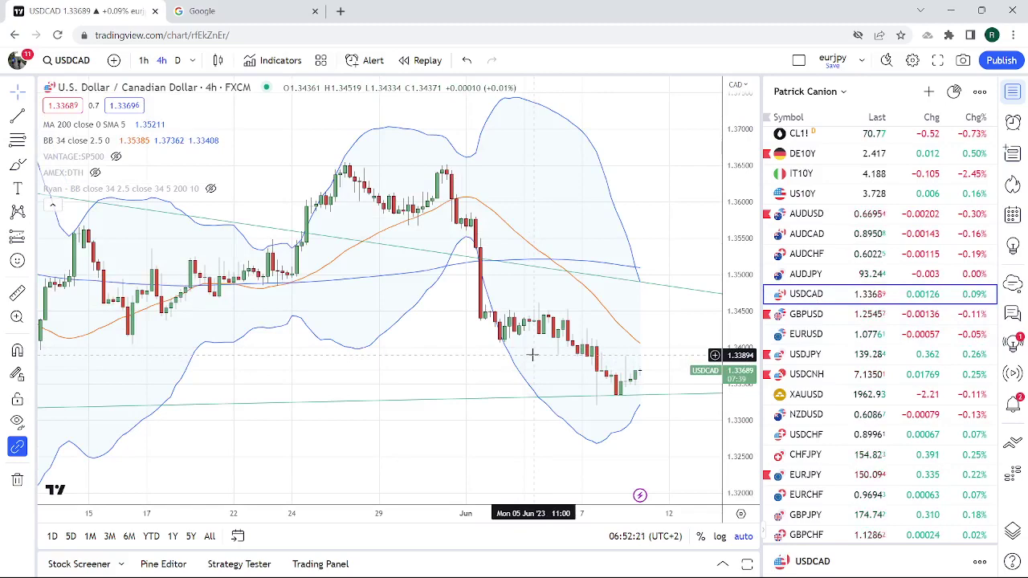
Zoom through the USDCAD 4-hour candles, then return the chart to the daily timeframe.
{"action": "scroll", "coordinate": [532, 355], "scroll_direction": "down", "scroll_amount": 5}
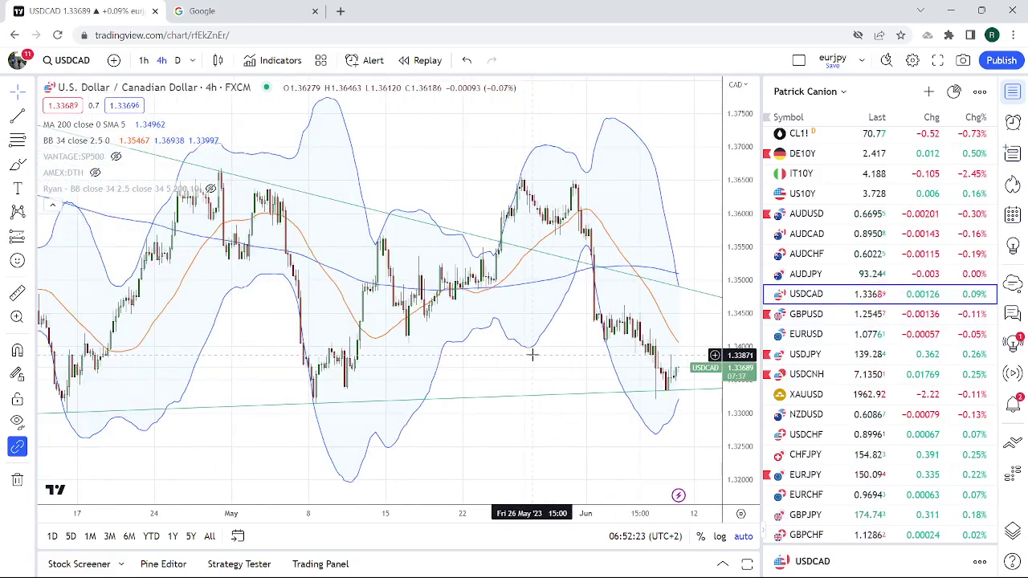
{"action": "scroll", "coordinate": [532, 354], "scroll_direction": "up", "scroll_amount": 3}
{"action": "scroll", "coordinate": [531, 354], "scroll_direction": "up", "scroll_amount": 4}
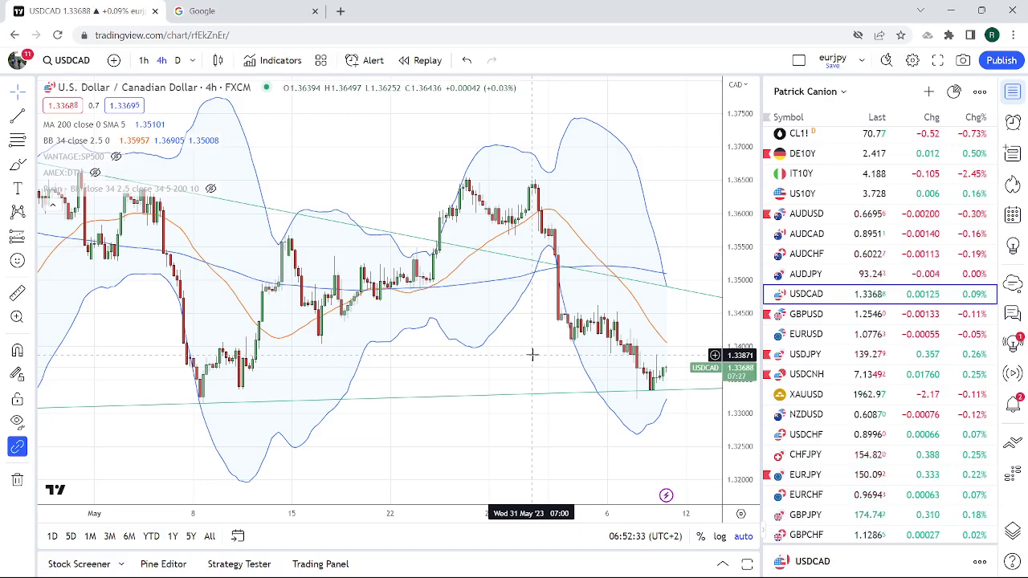
{"action": "scroll", "coordinate": [532, 354], "scroll_direction": "up", "scroll_amount": 1}
{"action": "scroll", "coordinate": [501, 315], "scroll_direction": "up", "scroll_amount": 1}
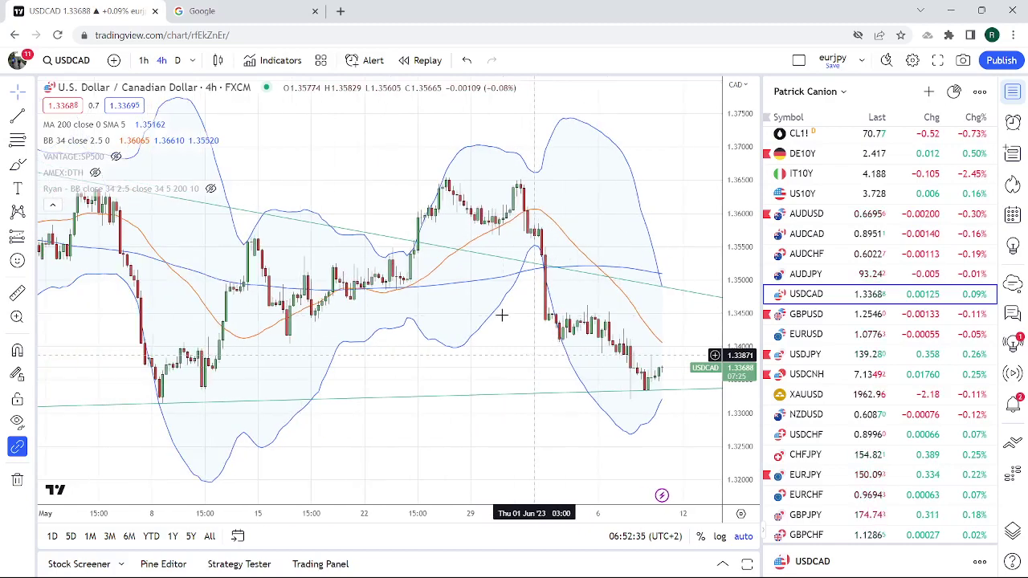
{"action": "scroll", "coordinate": [501, 316], "scroll_direction": "down", "scroll_amount": 1}
{"action": "scroll", "coordinate": [394, 209], "scroll_direction": "down", "scroll_amount": 1}
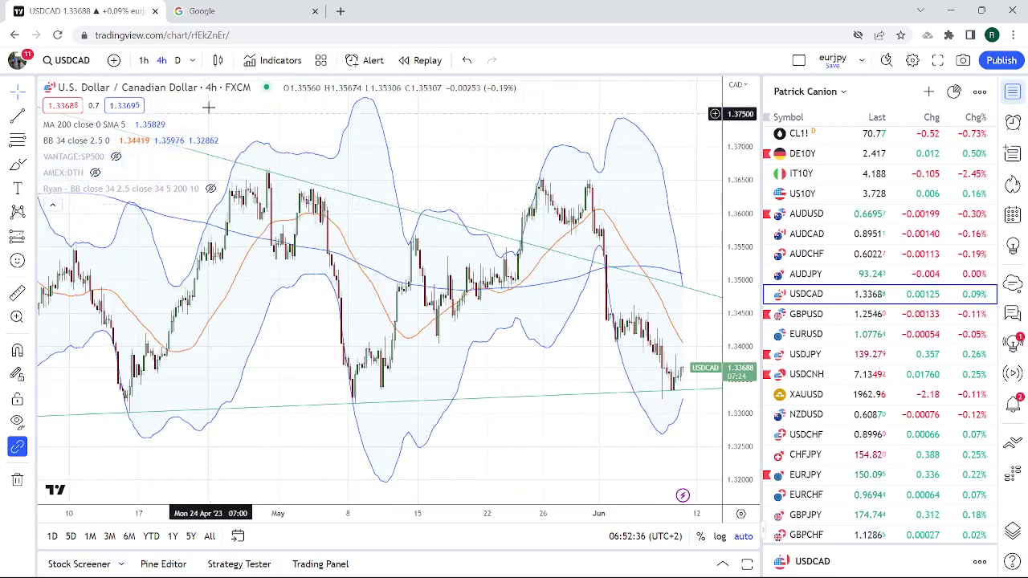
{"action": "left_click", "coordinate": [177, 61]}
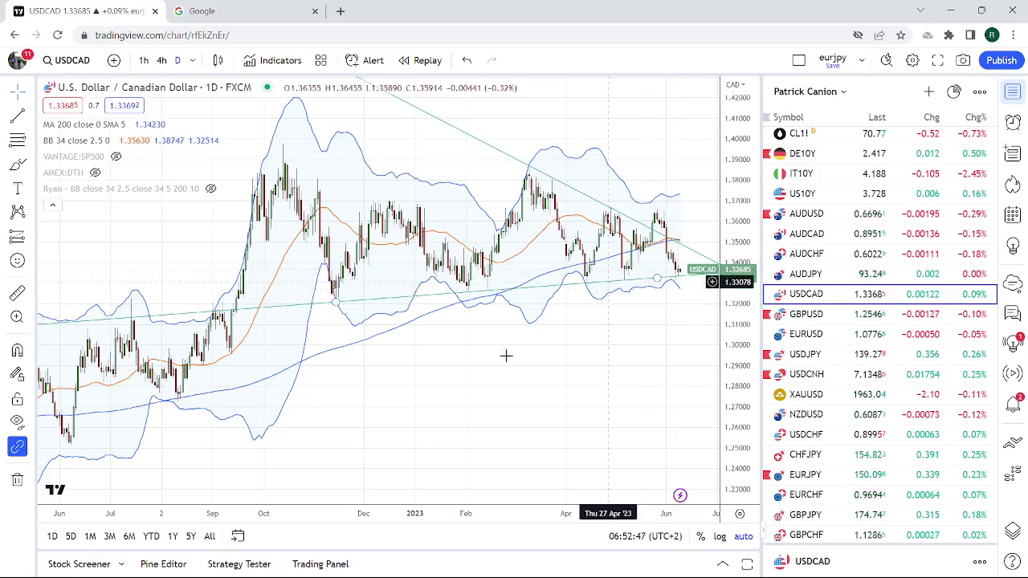
Zoom the USDCAD daily chart to inspect the trendline squeeze and scroll the watchlist.
{"action": "scroll", "coordinate": [497, 424], "scroll_direction": "up", "scroll_amount": 5}
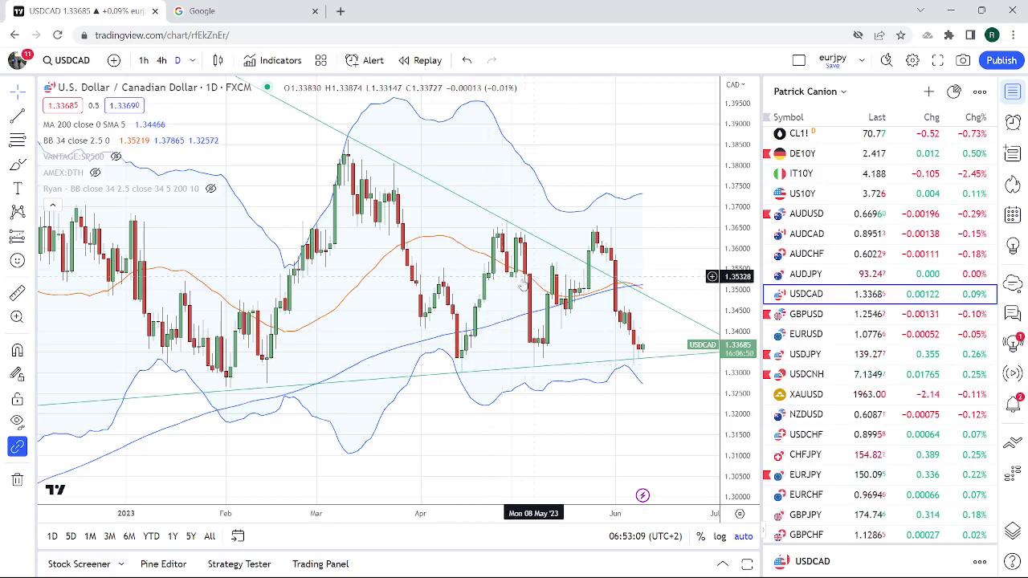
{"action": "scroll", "coordinate": [508, 287], "scroll_direction": "down", "scroll_amount": 3}
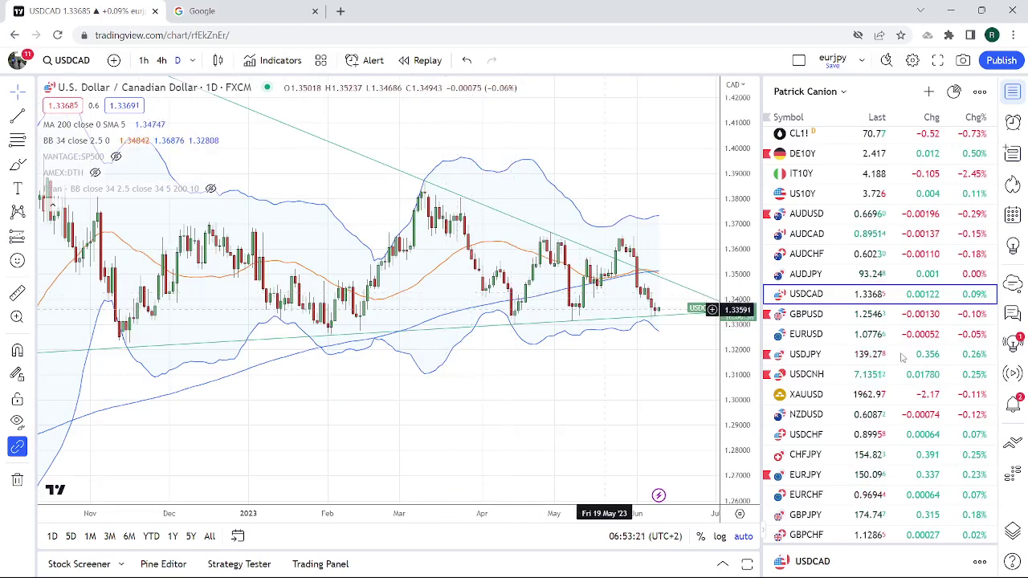
{"action": "scroll", "coordinate": [901, 357], "scroll_direction": "down", "scroll_amount": 3}
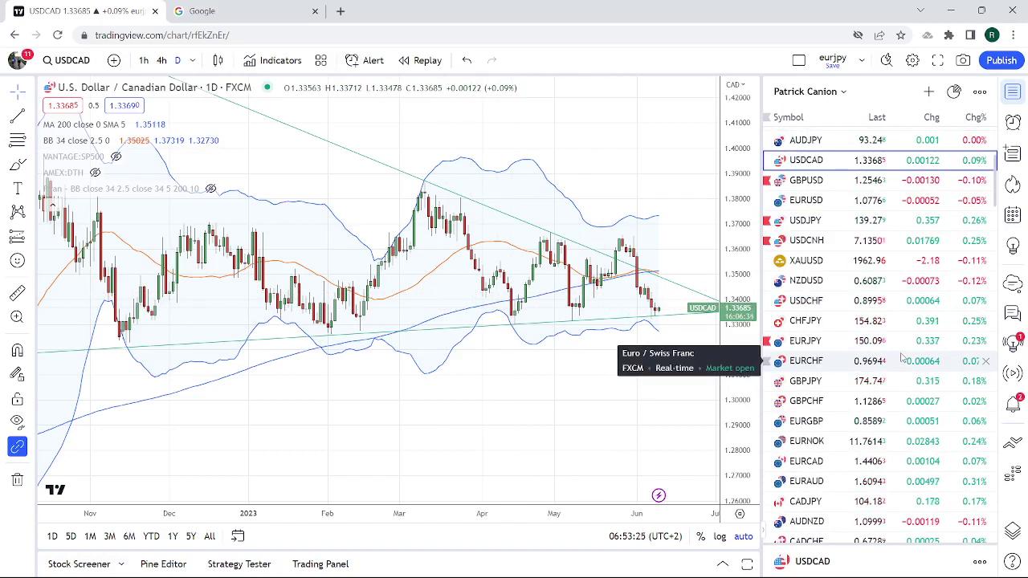
{"action": "scroll", "coordinate": [901, 357], "scroll_direction": "down", "scroll_amount": 1}
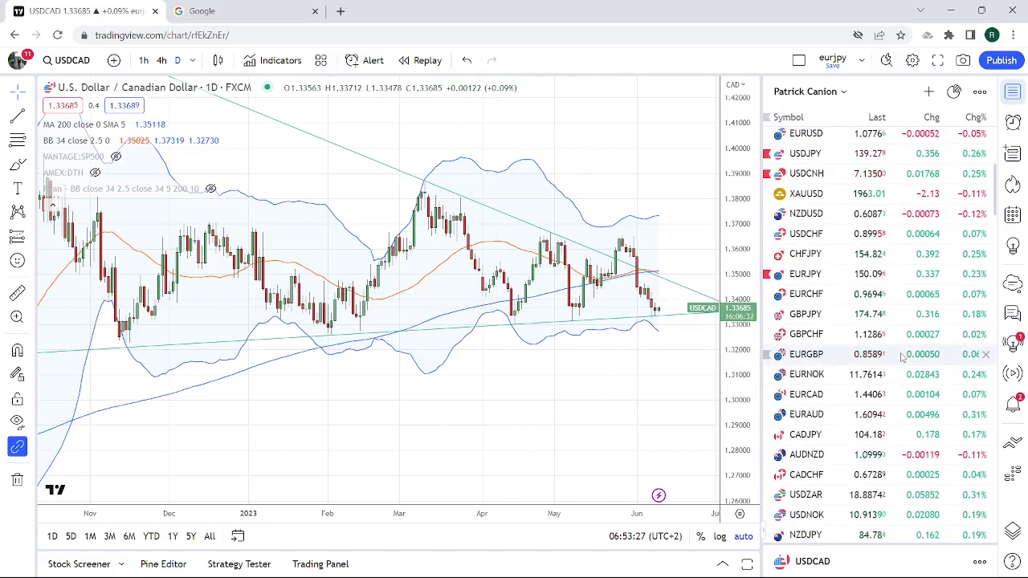